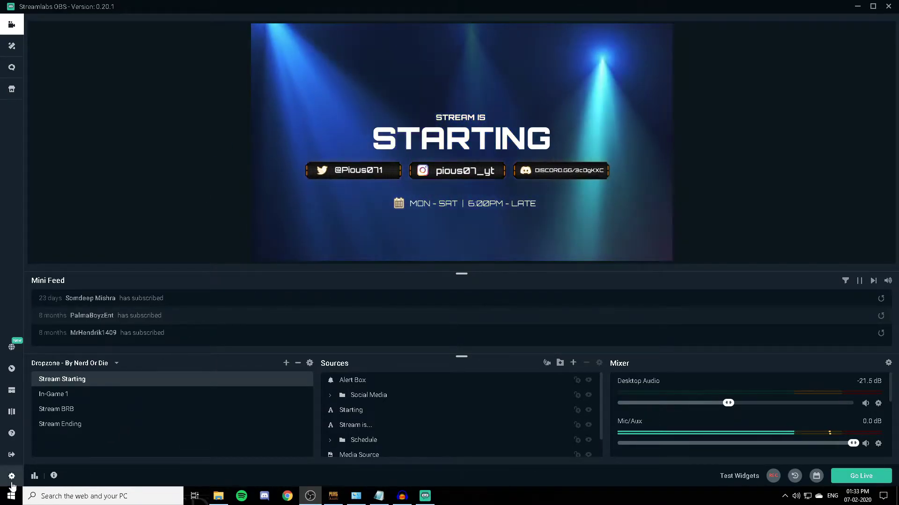
# Step: Open the settings and review the general options, from cache and language down to output and source alignment snapping
pyautogui.click(12, 476)
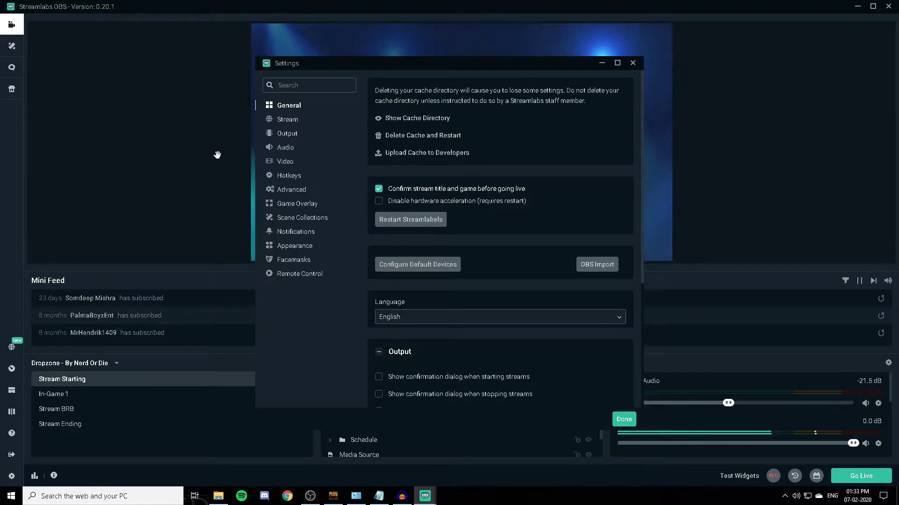
pyautogui.scroll(-4, 437, 210)
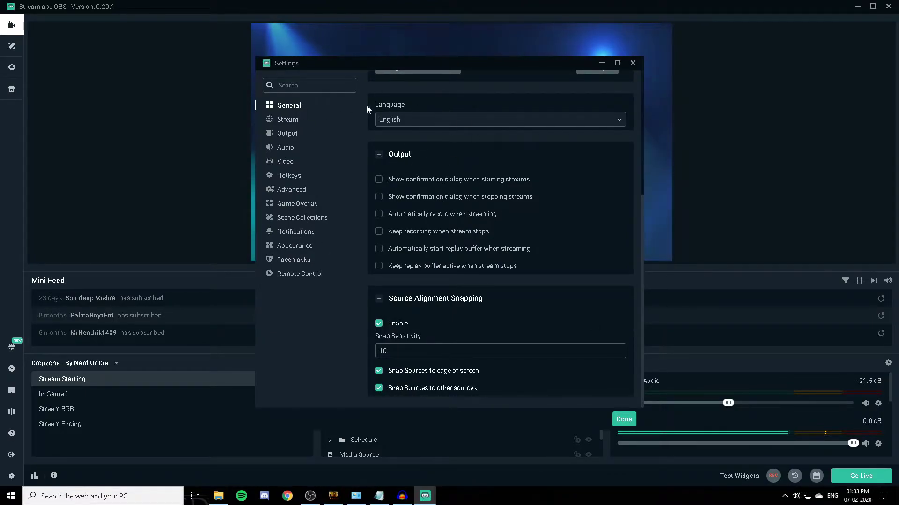
pyautogui.scroll(1, 453, 278)
pyautogui.scroll(3, 380, 206)
pyautogui.scroll(-4, 423, 216)
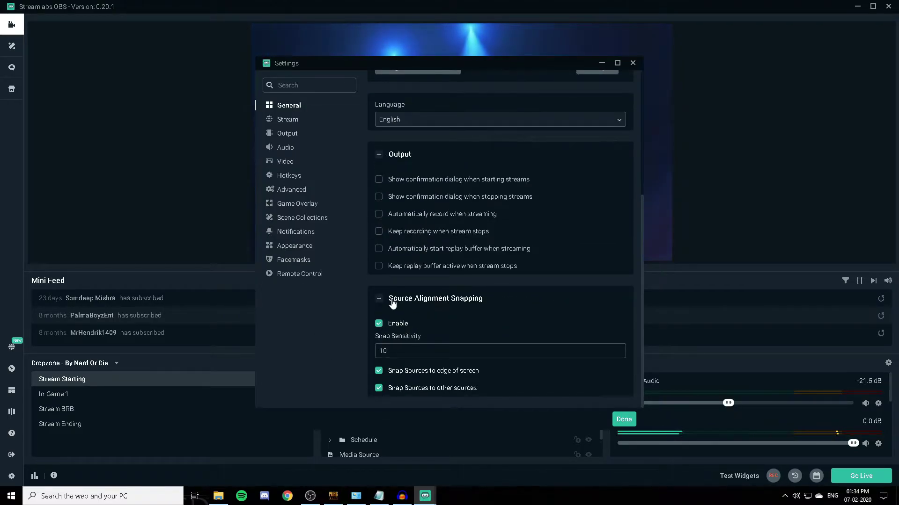
# Step: View the stream settings and the list of available streaming services without changing the selected service
pyautogui.click(287, 121)
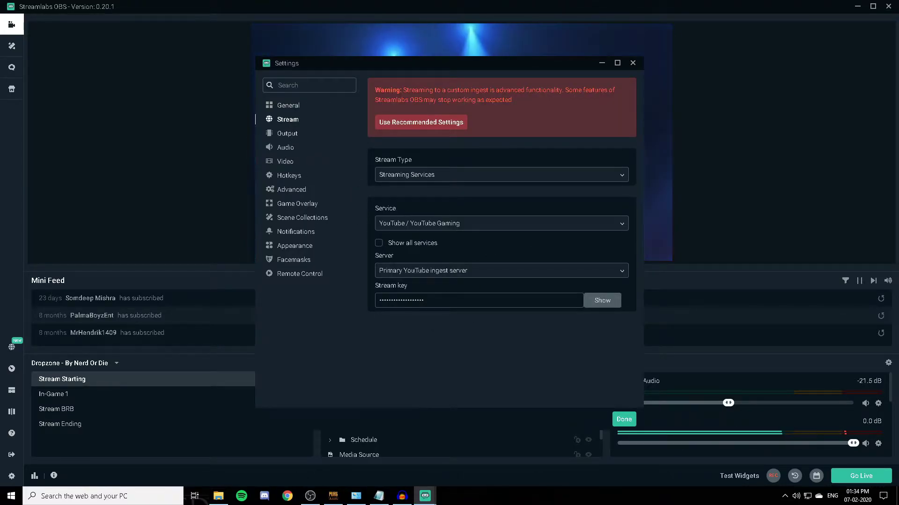
pyautogui.click(407, 226)
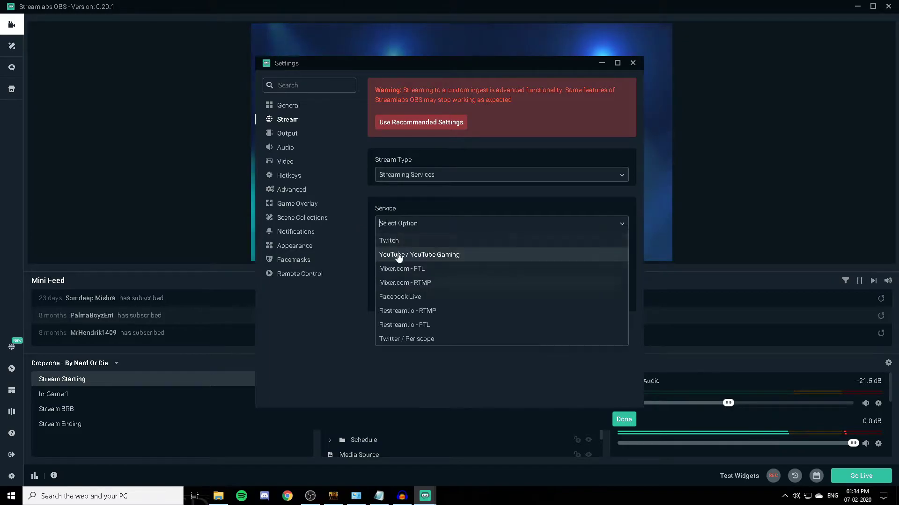
pyautogui.click(333, 389)
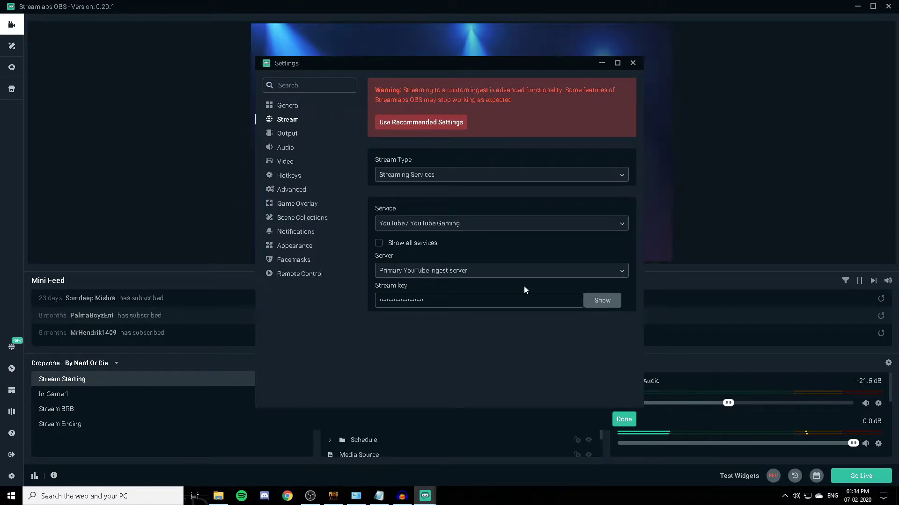
# Step: Set the output mode to Advanced in the output settings
pyautogui.click(287, 136)
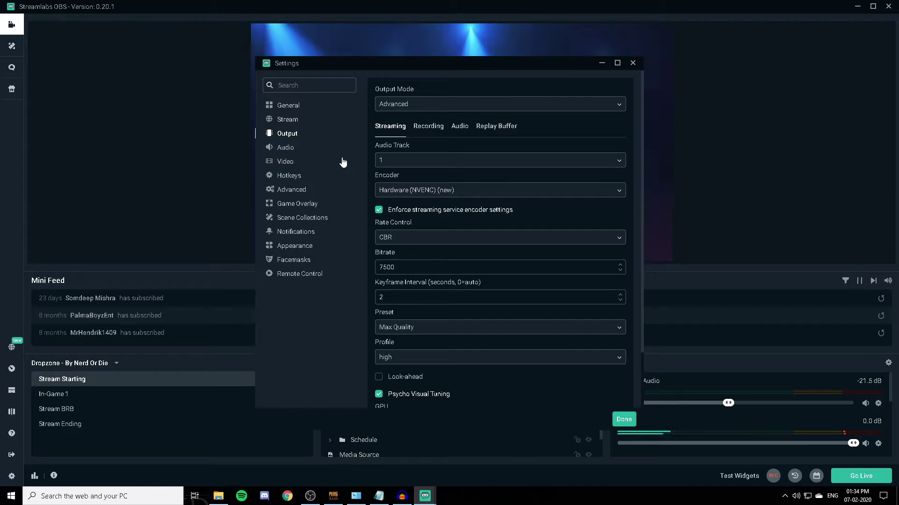
pyautogui.click(398, 108)
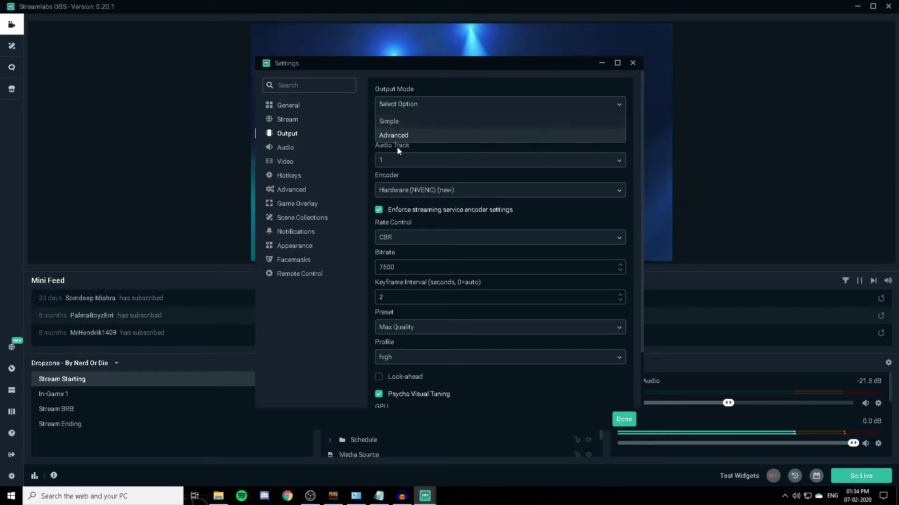
pyautogui.click(398, 136)
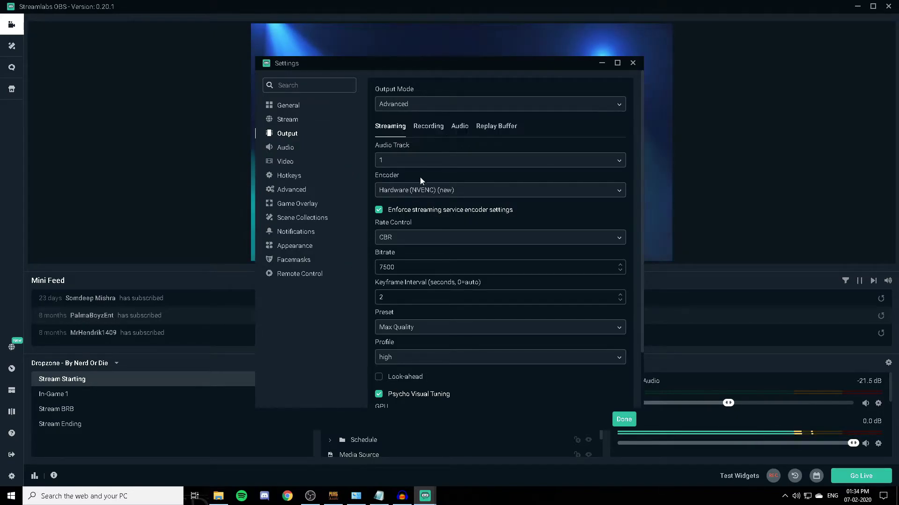
# Step: Examine the streaming output settings from the audio track and encoder down to the GPU and maximum B-frames
pyautogui.scroll(-2, 469, 277)
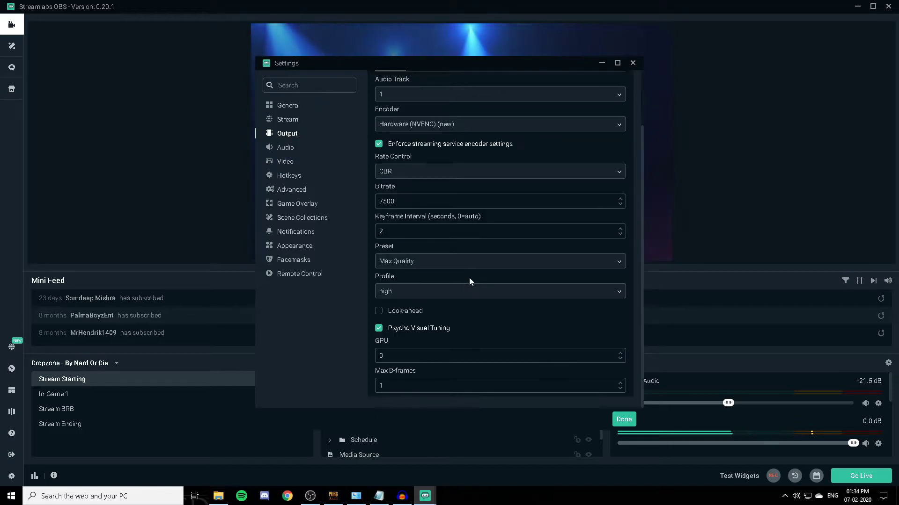
pyautogui.scroll(2, 472, 276)
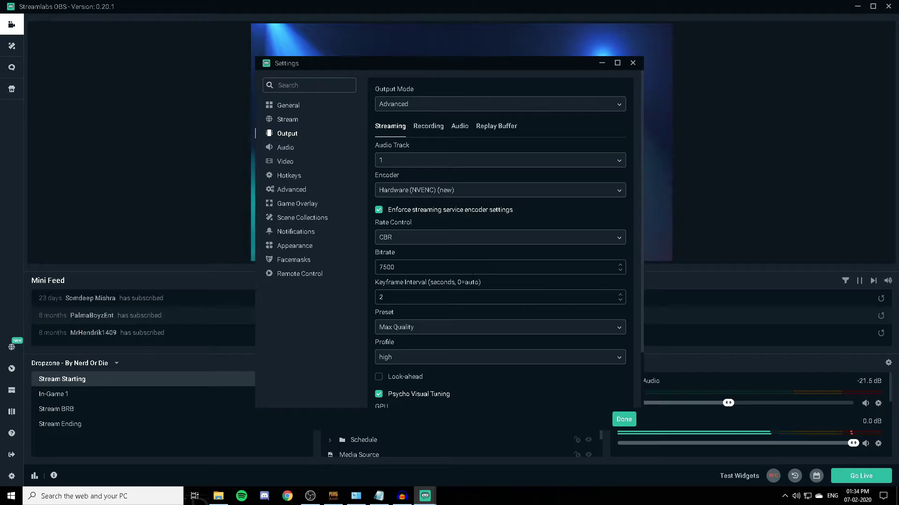
pyautogui.scroll(-2, 500, 234)
pyautogui.scroll(2, 386, 145)
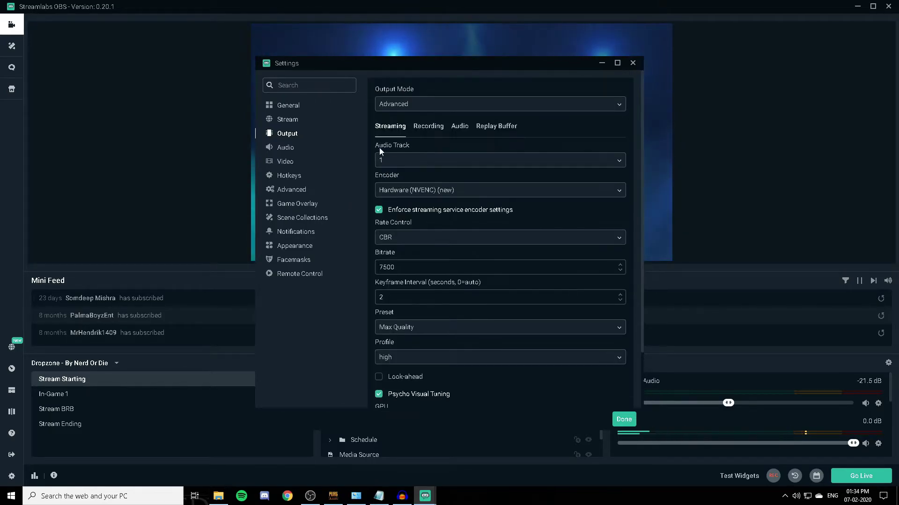
pyautogui.scroll(-2, 388, 190)
pyautogui.scroll(2, 383, 150)
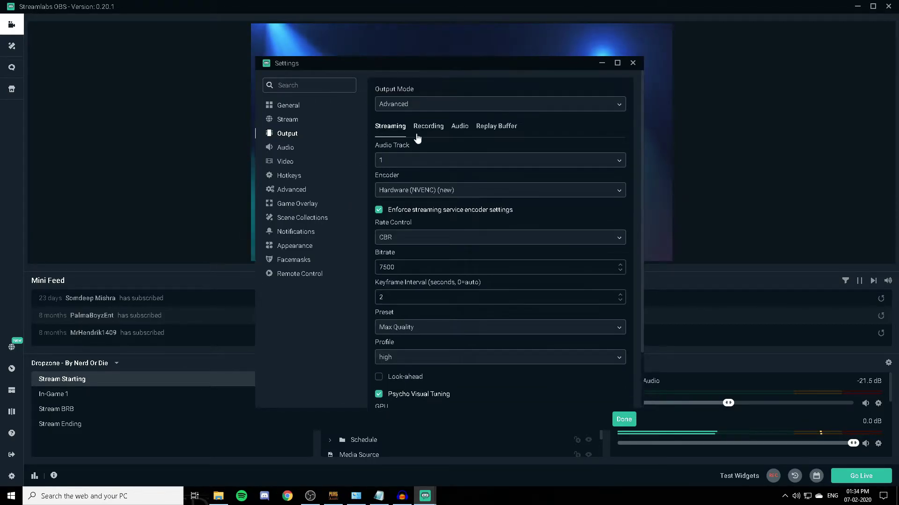
pyautogui.scroll(-2, 419, 136)
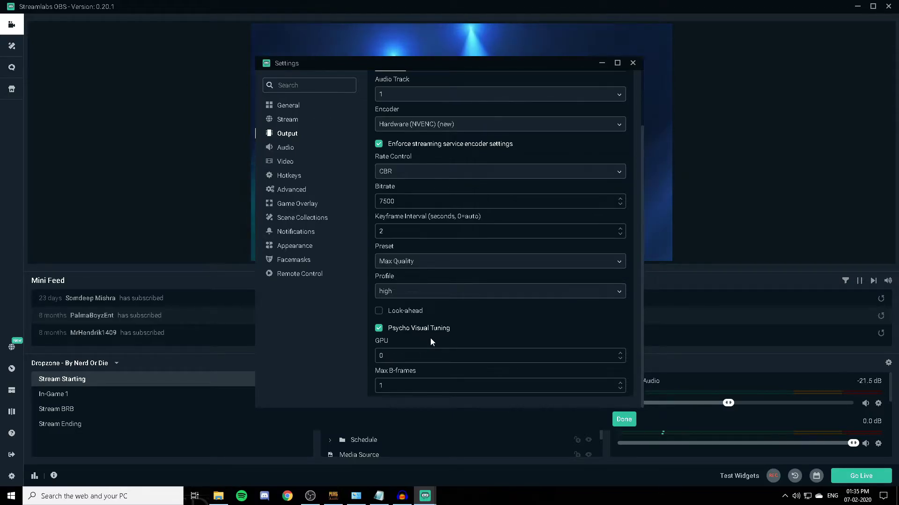
pyautogui.scroll(3, 523, 209)
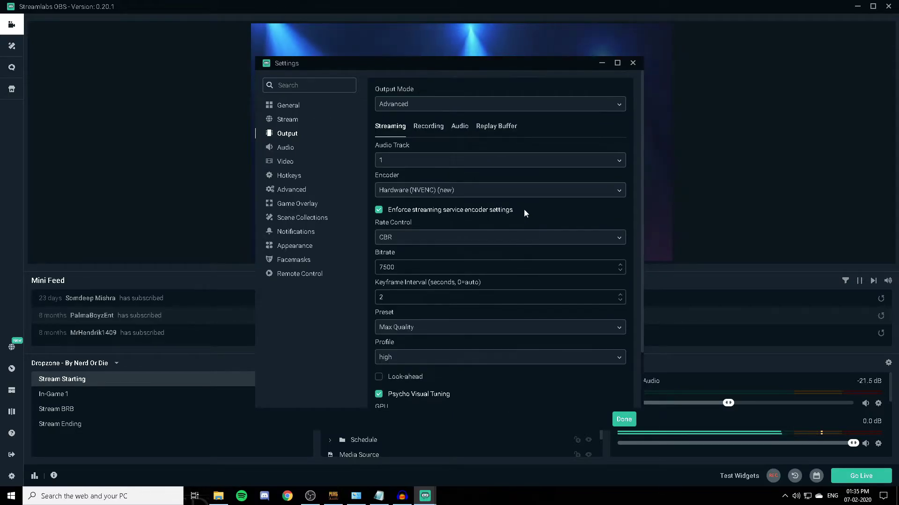
# Step: Check the streaming audio track choices and set the encoder to Hardware (NVENC) (new)
pyautogui.click(388, 160)
pyautogui.click(364, 240)
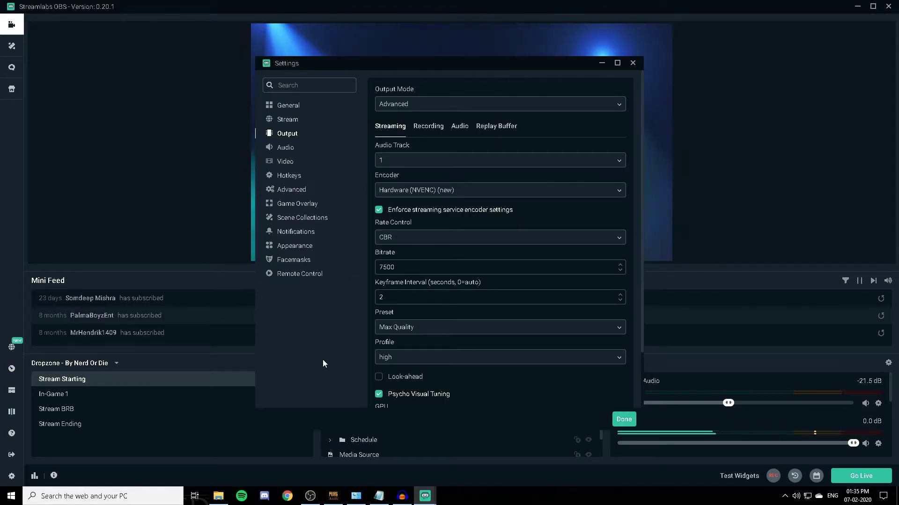
pyautogui.click(384, 191)
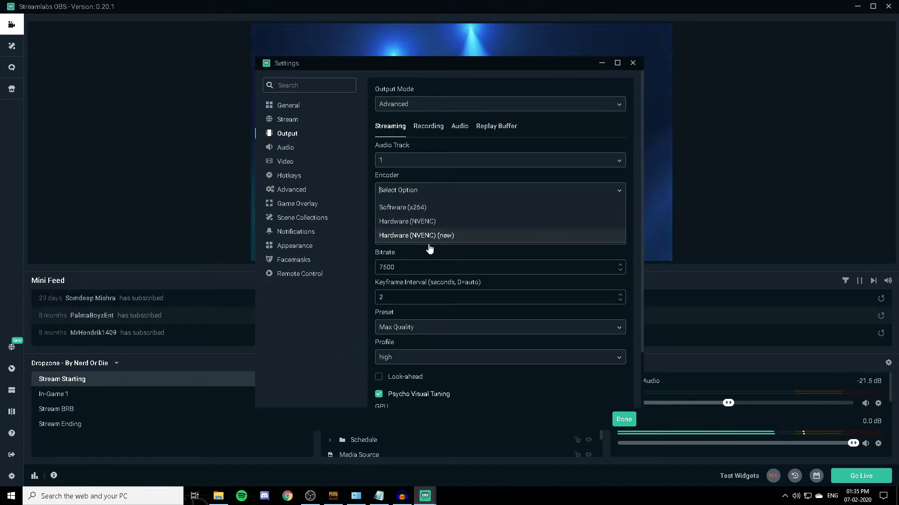
pyautogui.press('Return')
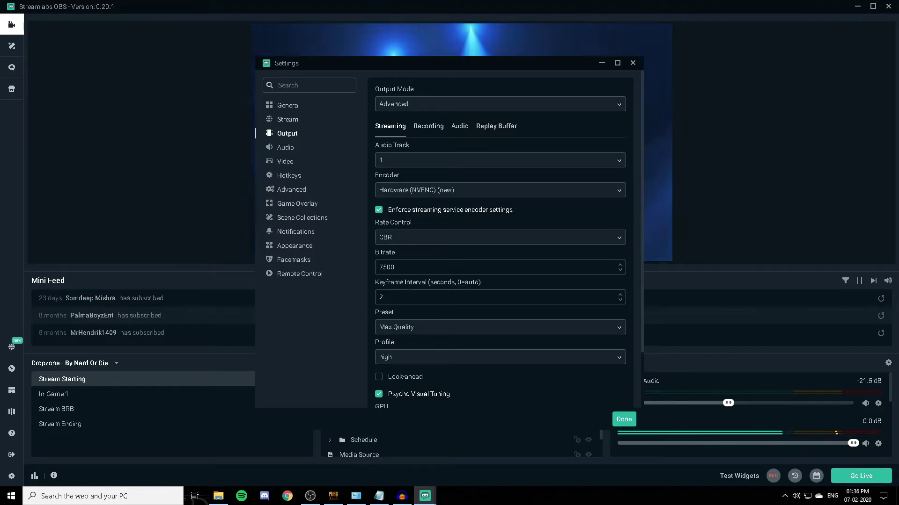
# Step: Set the streaming encoder's preset to Max Quality
pyautogui.click(382, 326)
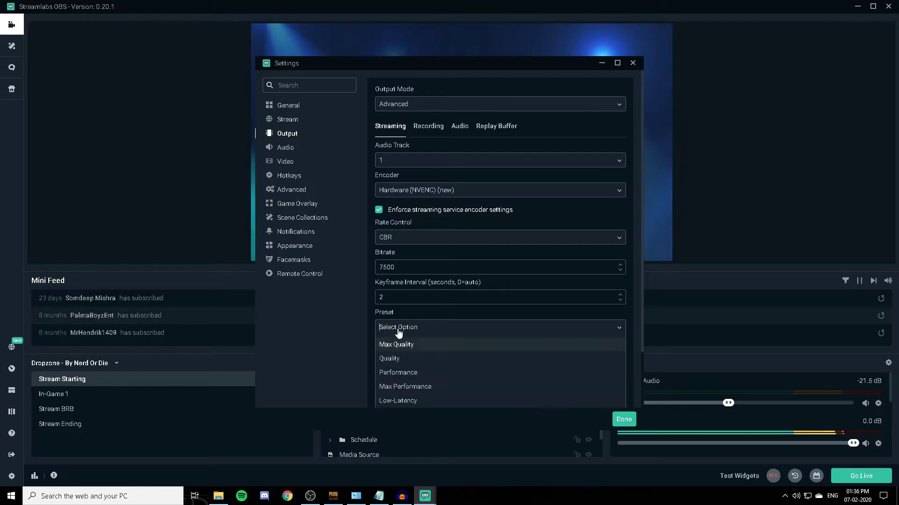
pyautogui.scroll(-2, 369, 346)
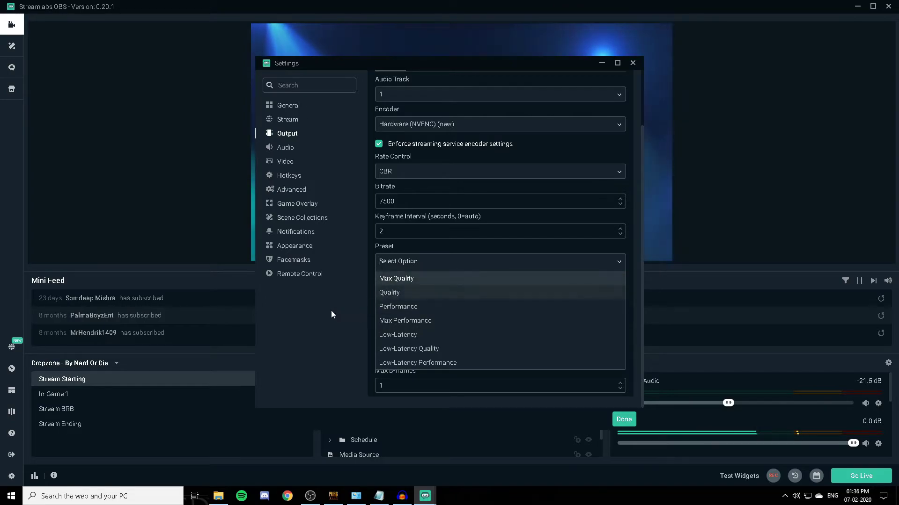
pyautogui.click(396, 278)
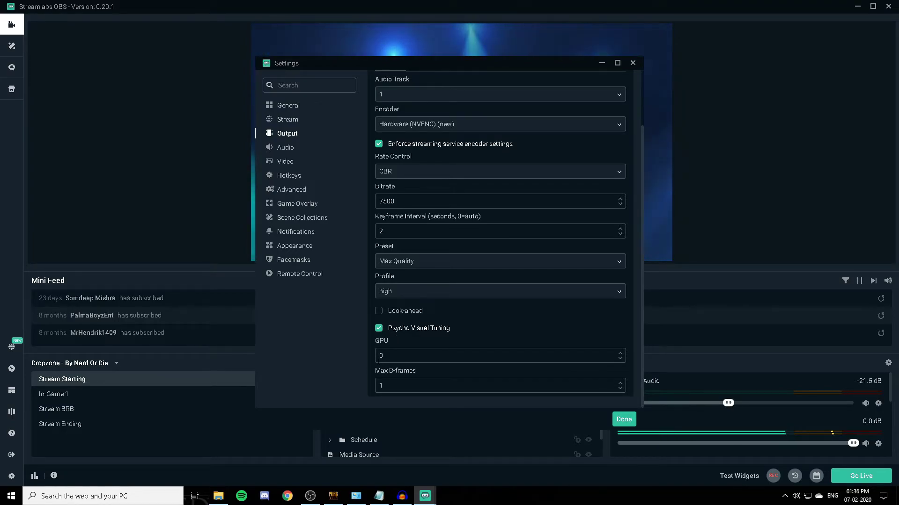
pyautogui.click(347, 362)
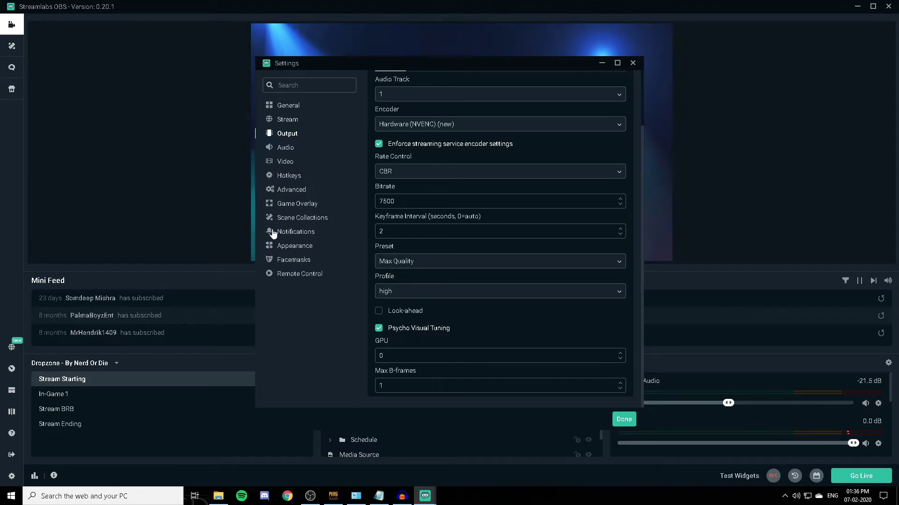
# Step: Review the audio sample rate, channel and device settings, and look at the video settings
pyautogui.click(283, 149)
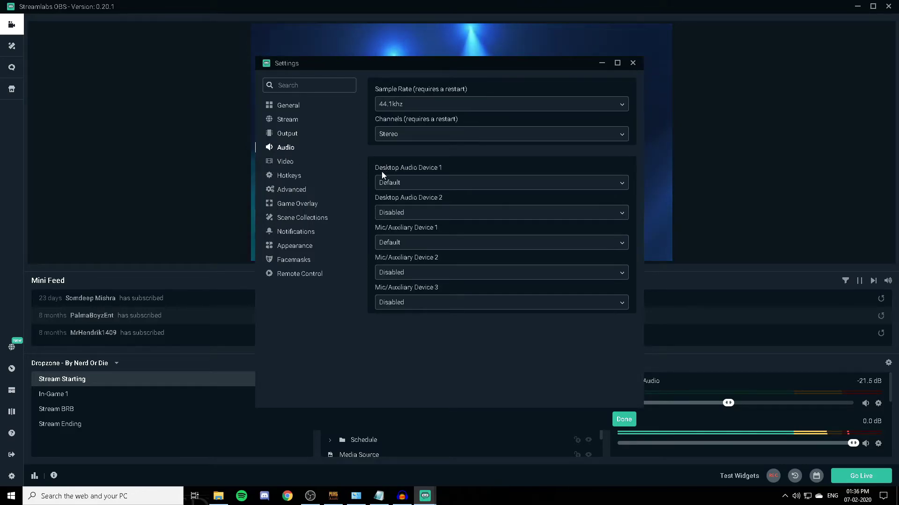
pyautogui.click(388, 107)
pyautogui.click(387, 134)
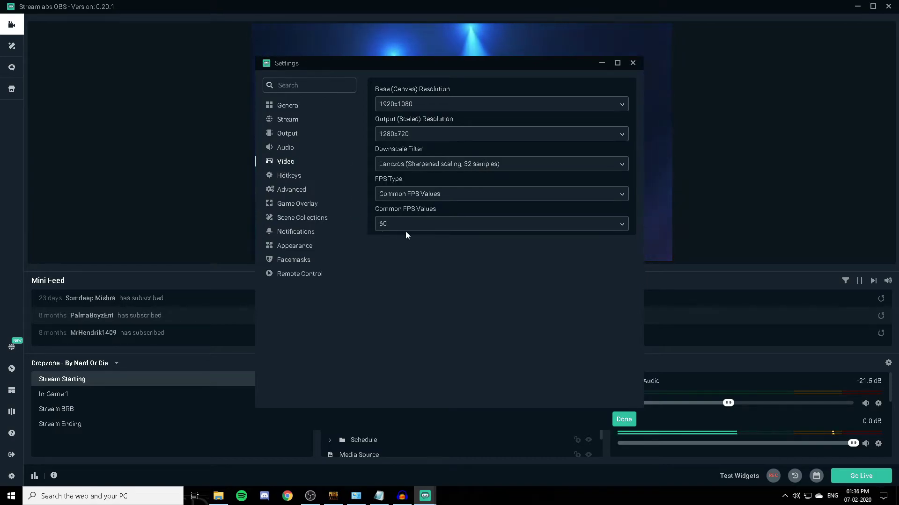
pyautogui.click(285, 148)
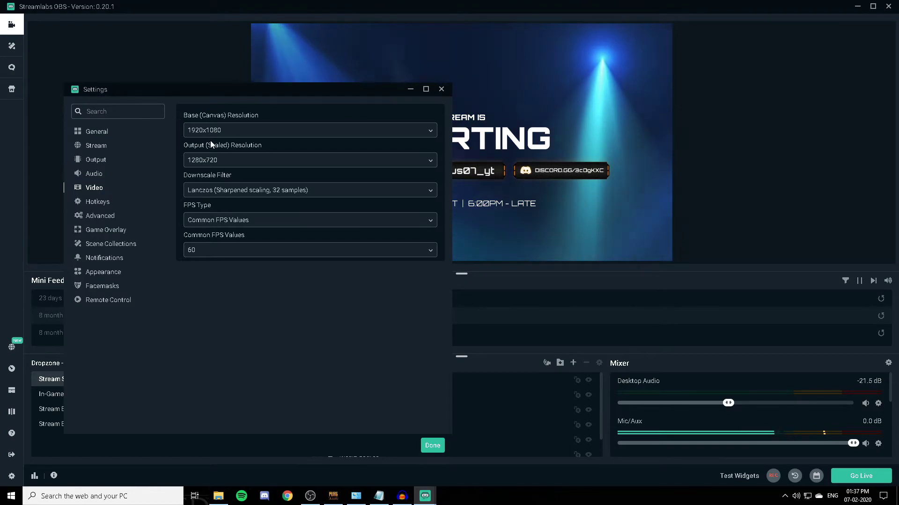
# Step: Switch the base canvas resolution to 1280x720 and return it to 1920x1080
pyautogui.click(214, 135)
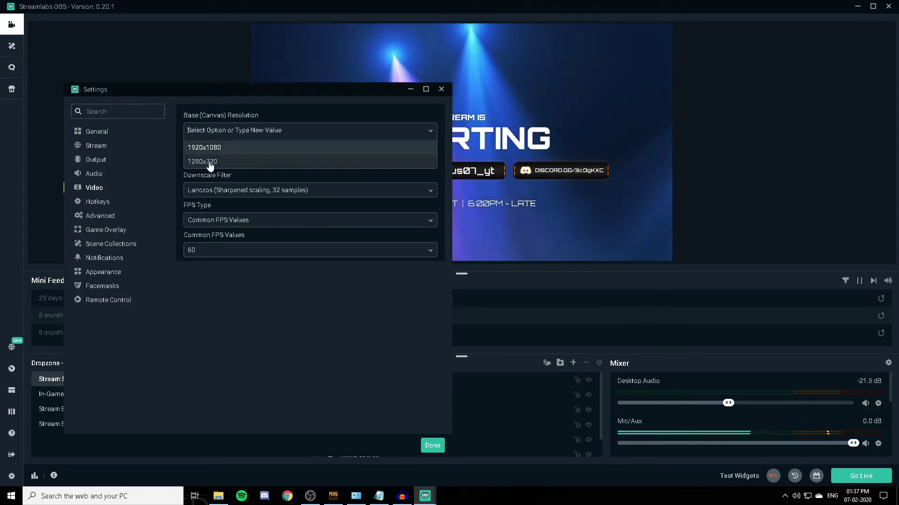
pyautogui.click(209, 162)
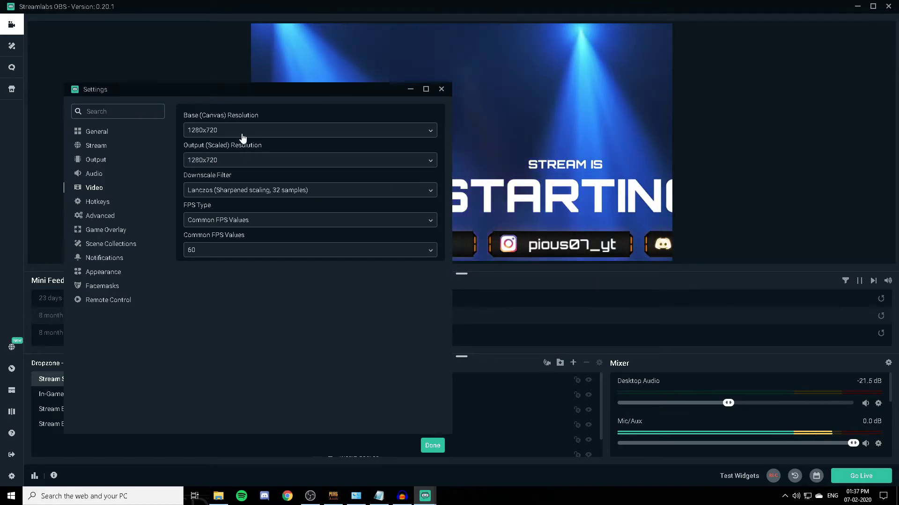
pyautogui.click(217, 132)
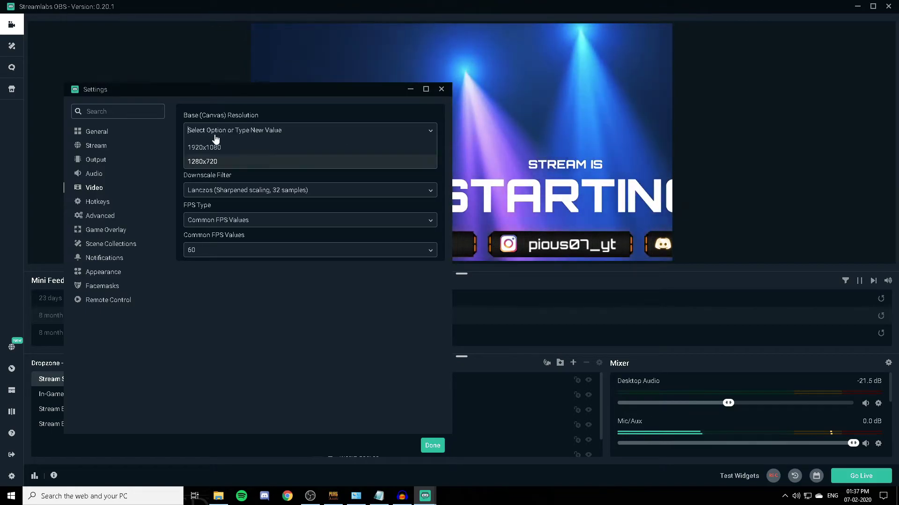
pyautogui.click(210, 148)
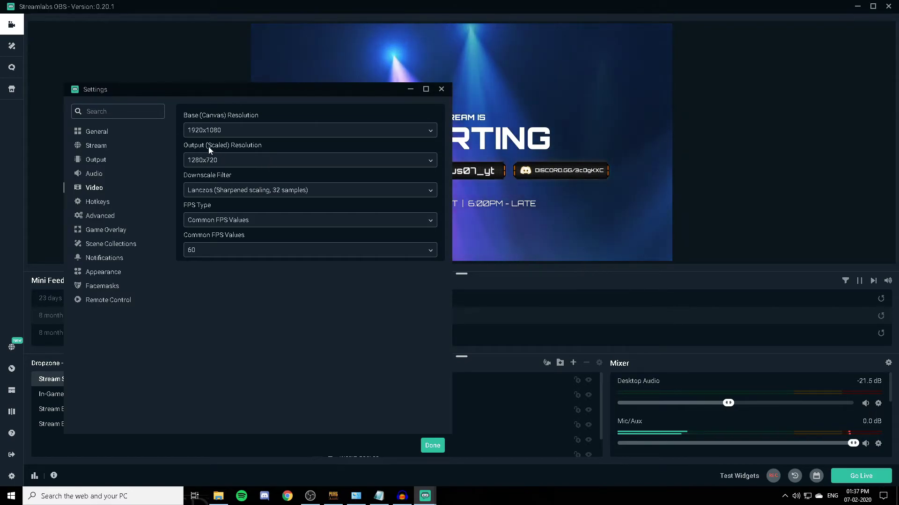
# Step: Switch the scaled output resolution to 1920x1080 and return it to 1280x720
pyautogui.click(215, 162)
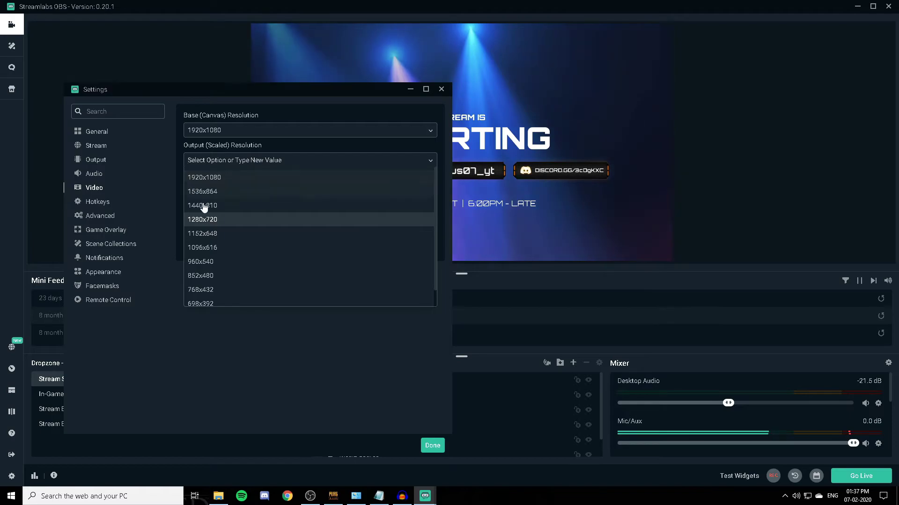
pyautogui.click(204, 179)
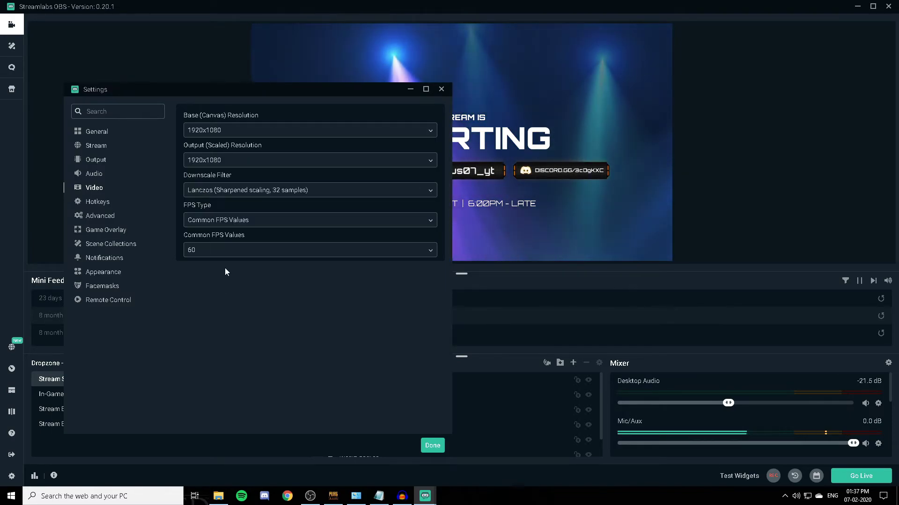
pyautogui.click(226, 163)
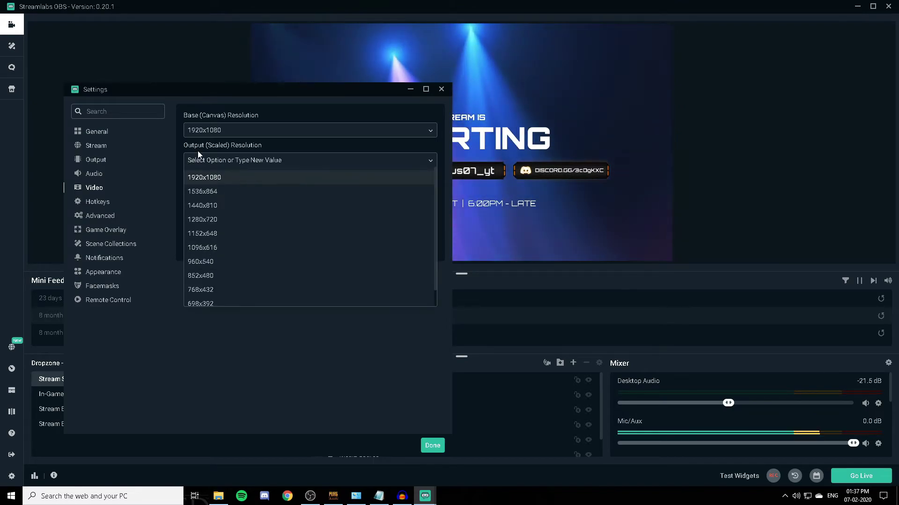
pyautogui.click(200, 219)
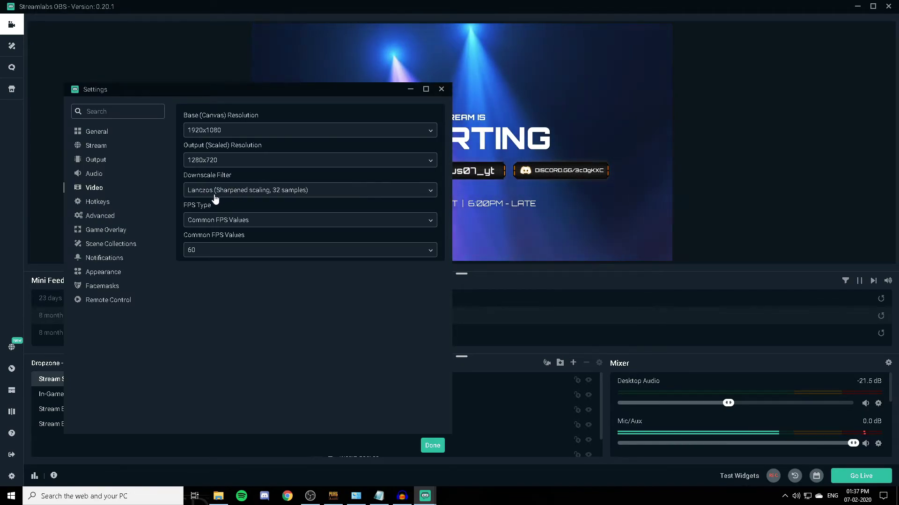
# Step: Set the downscale filter to Lanczos (Sharpened scaling, 32 samples)
pyautogui.click(215, 194)
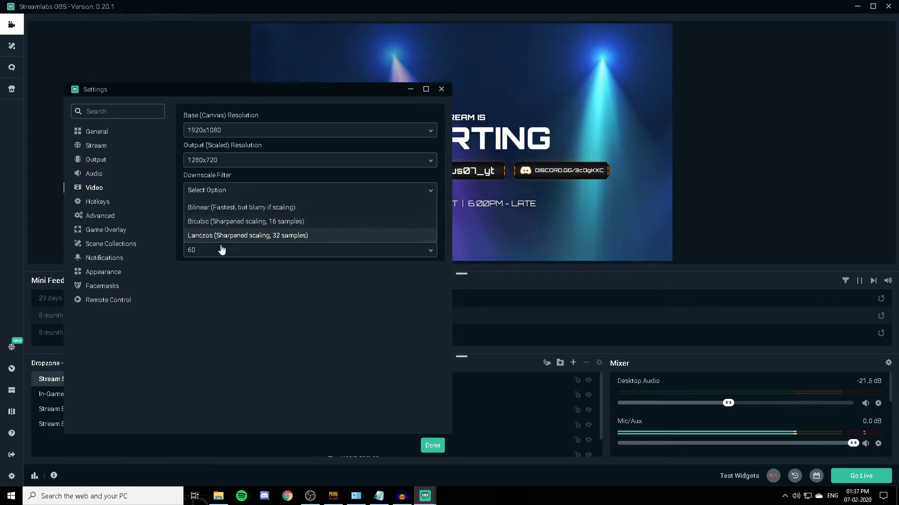
pyautogui.click(301, 236)
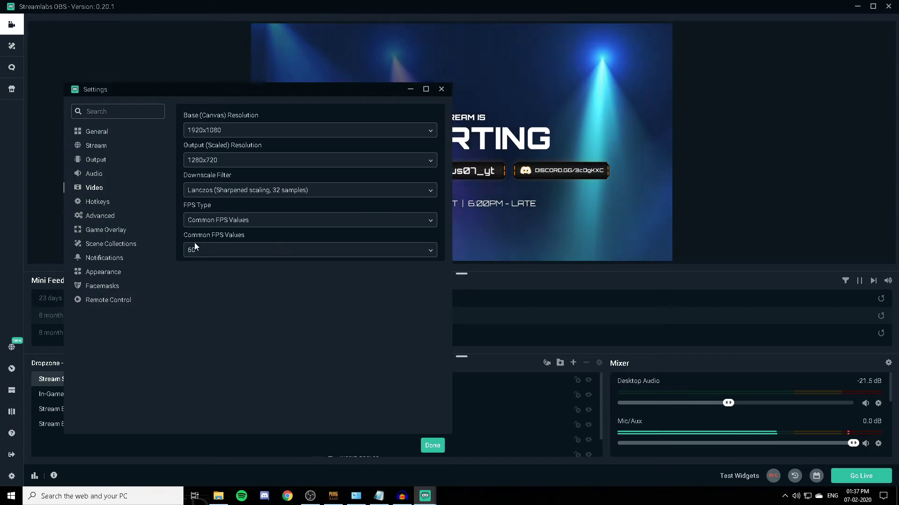
# Step: Choose 60 as the common FPS value in the video settings
pyautogui.click(240, 253)
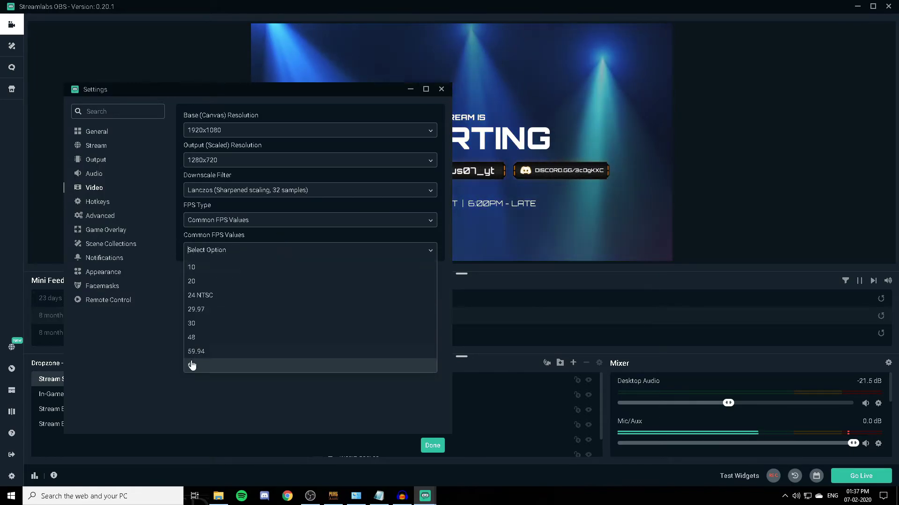
pyautogui.press('Return')
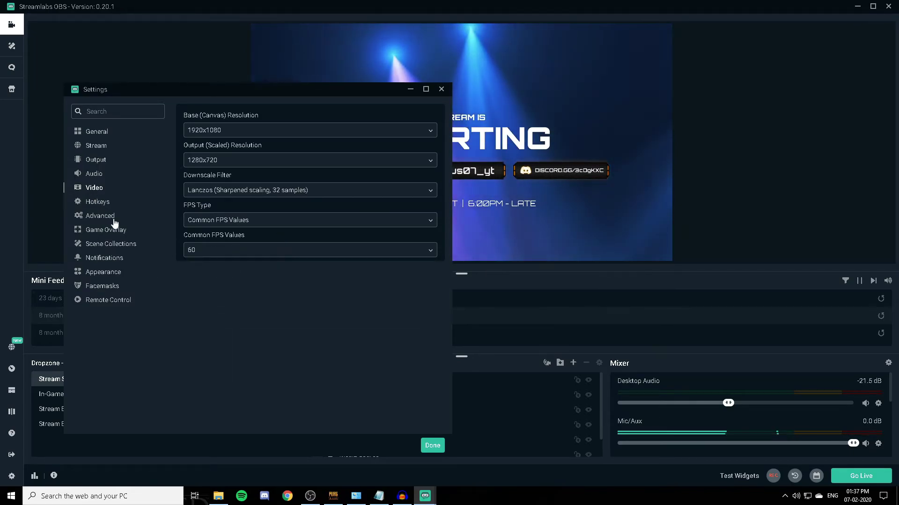
# Step: Look over the hotkey settings and review the process priority options in the advanced settings
pyautogui.click(93, 204)
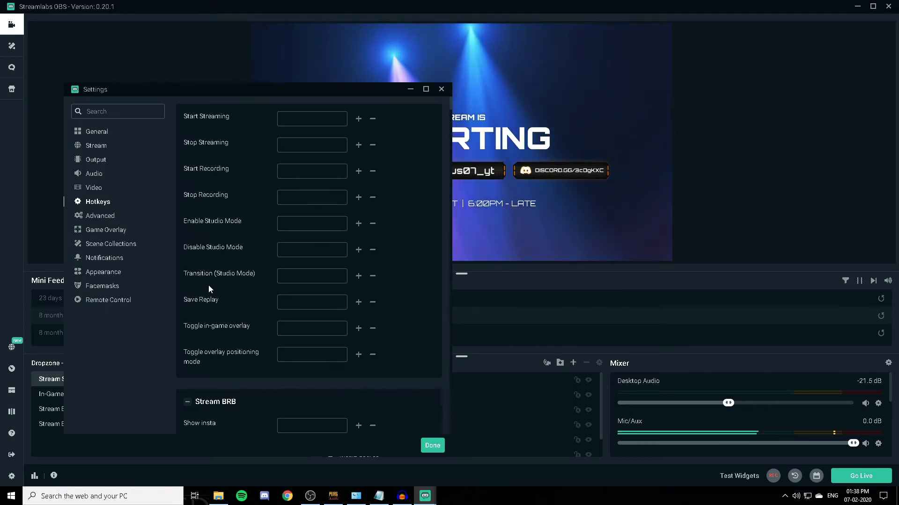
pyautogui.click(100, 217)
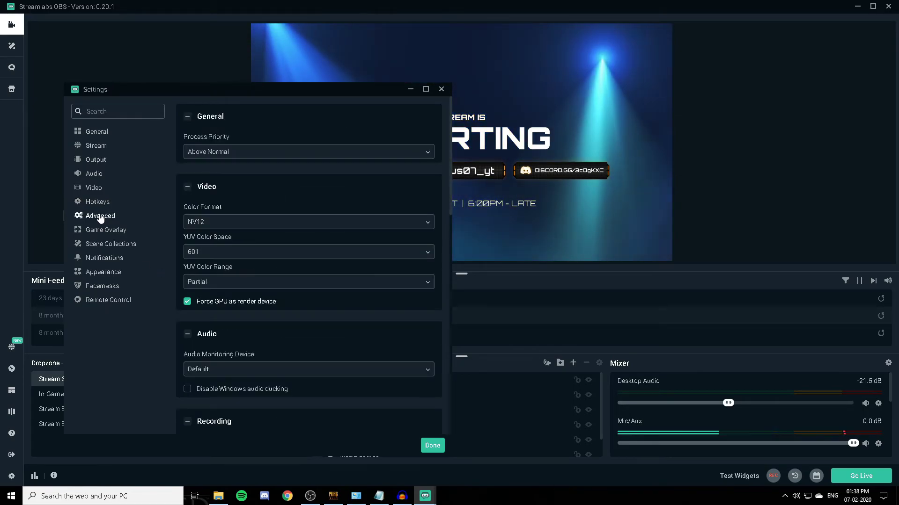
pyautogui.click(225, 153)
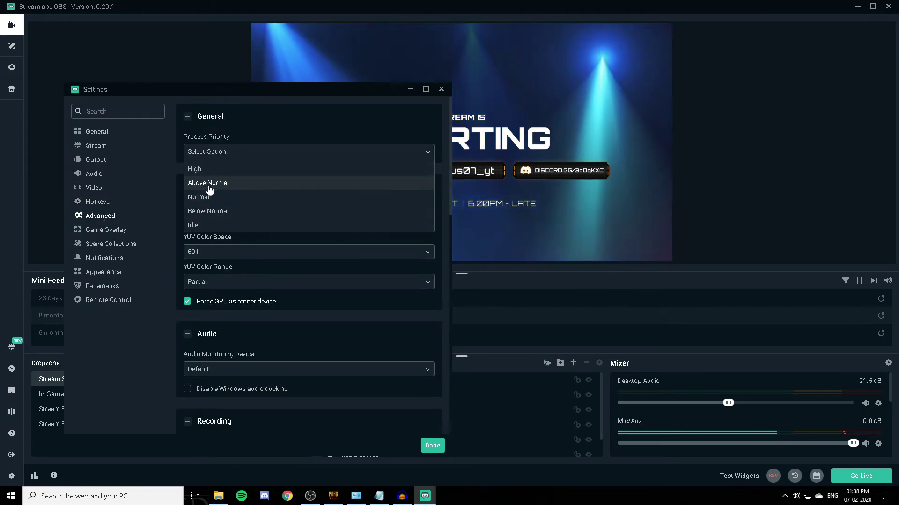
pyautogui.click(170, 232)
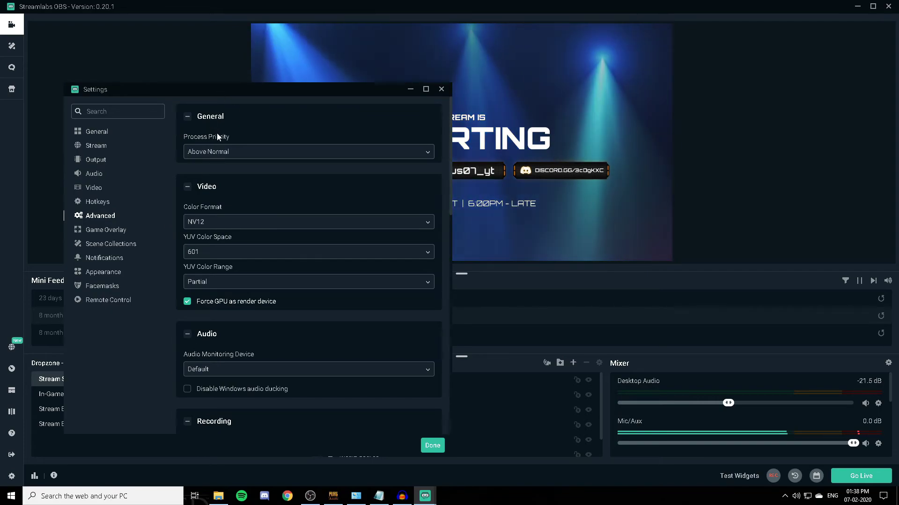
pyautogui.click(201, 151)
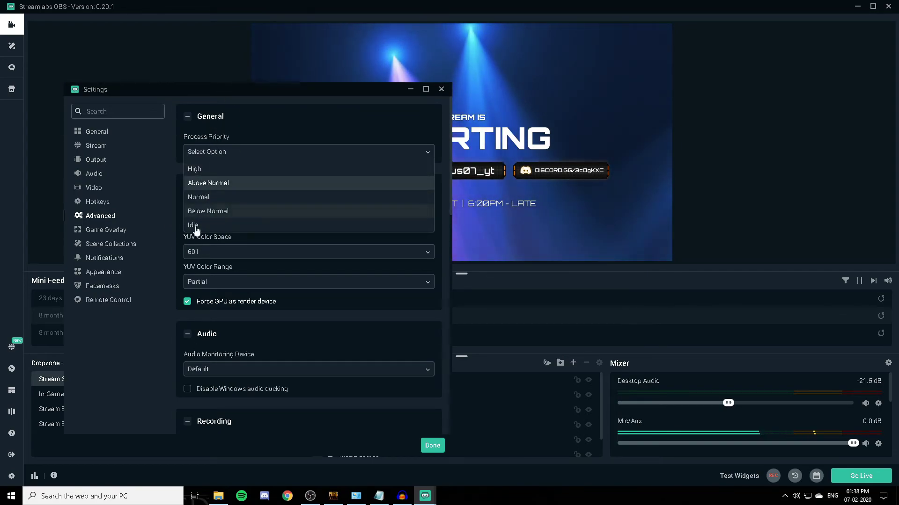
# Step: Leave the process priority at Above Normal, view the remote control settings and close the settings window
pyautogui.click(97, 305)
pyautogui.click(101, 300)
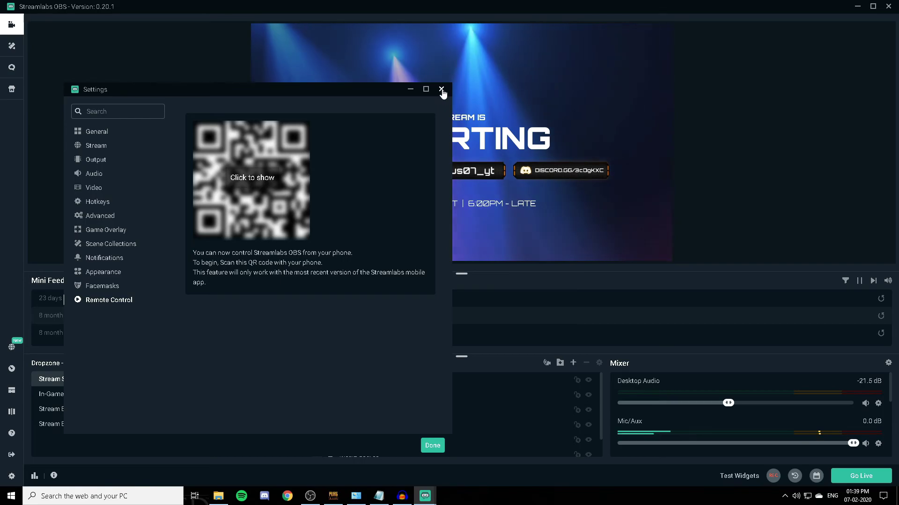
pyautogui.click(441, 90)
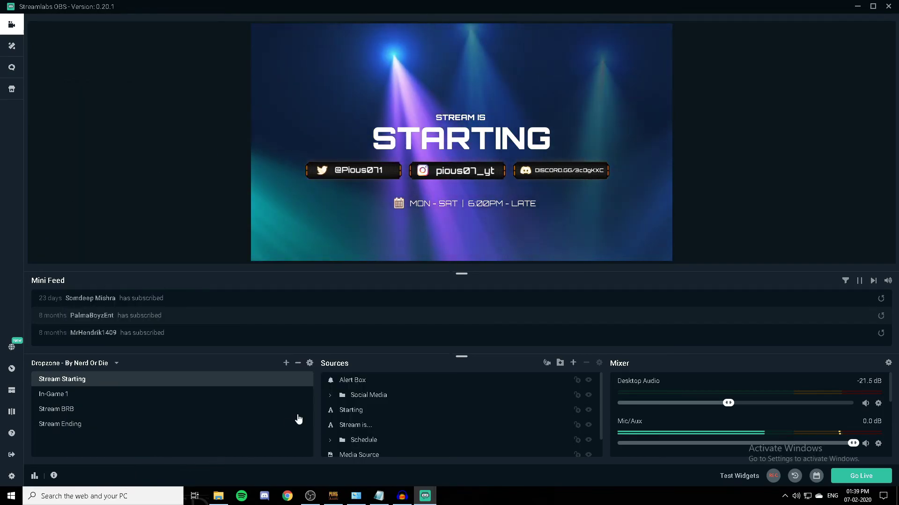